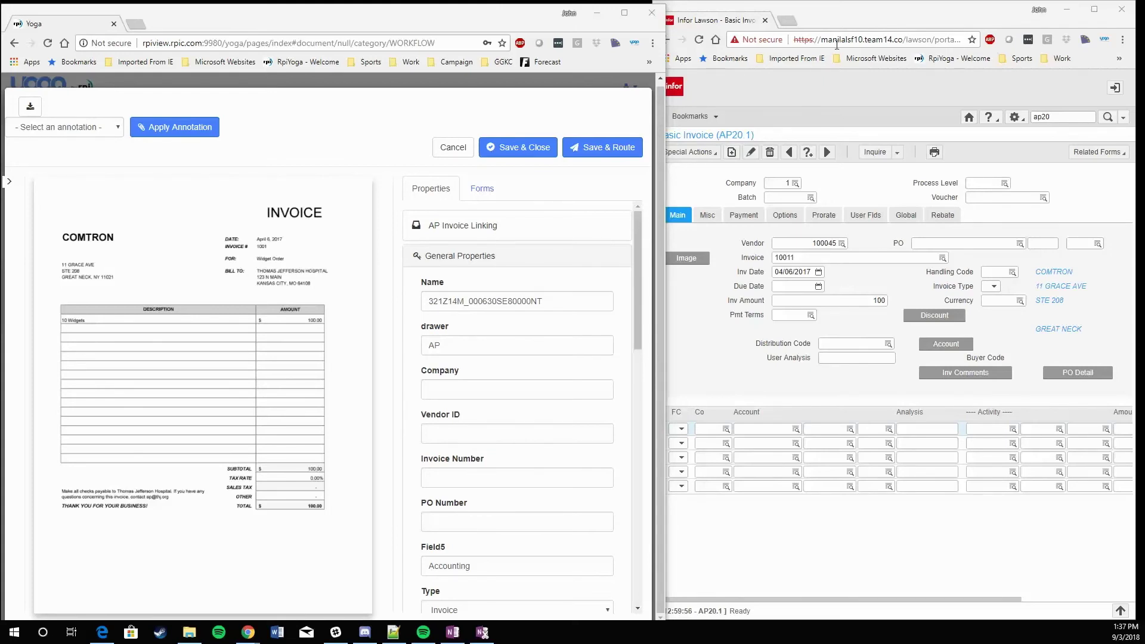
# - Transfer the Basic Invoice data from Lawson into the Yoga document's properties and check the filled general and custom fields
pyautogui.click(847, 12)
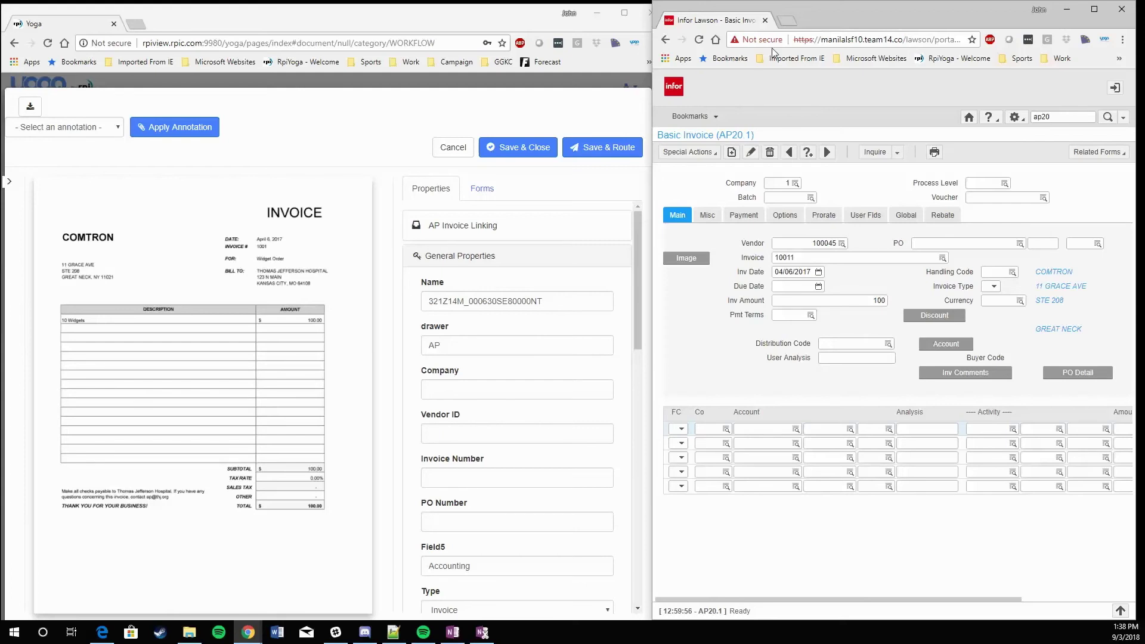
pyautogui.click(466, 20)
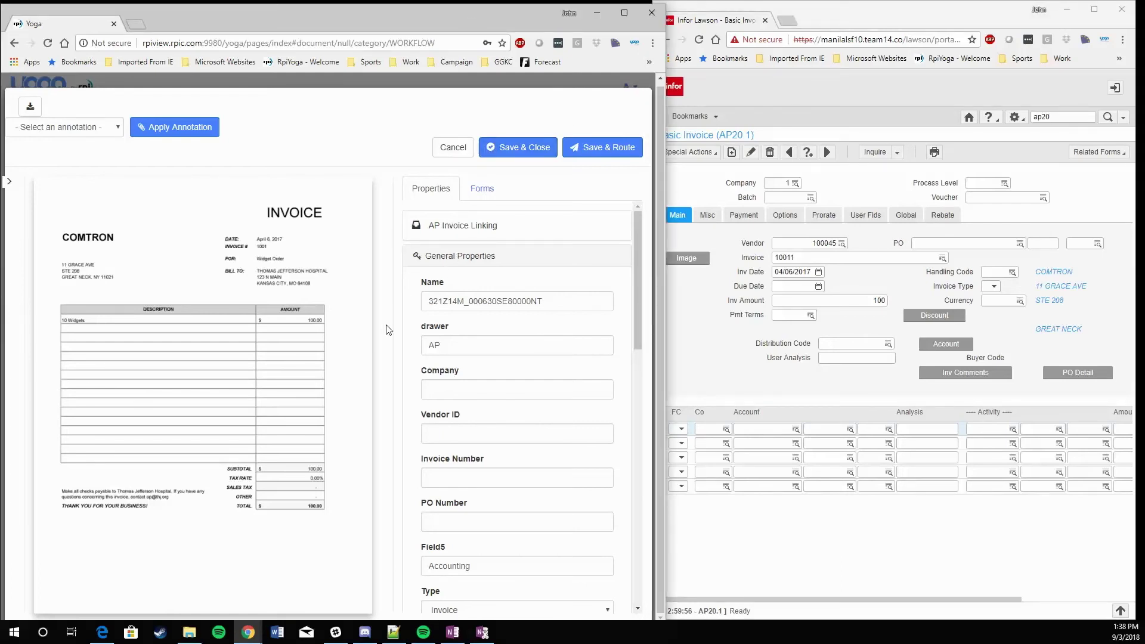
pyautogui.click(885, 20)
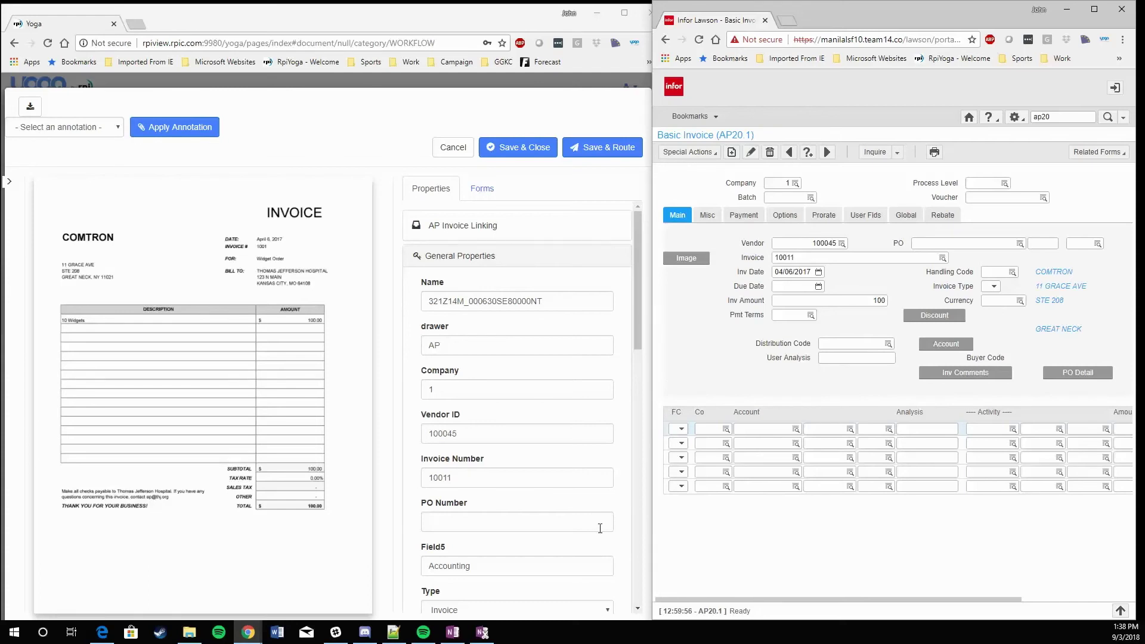
pyautogui.click(486, 428)
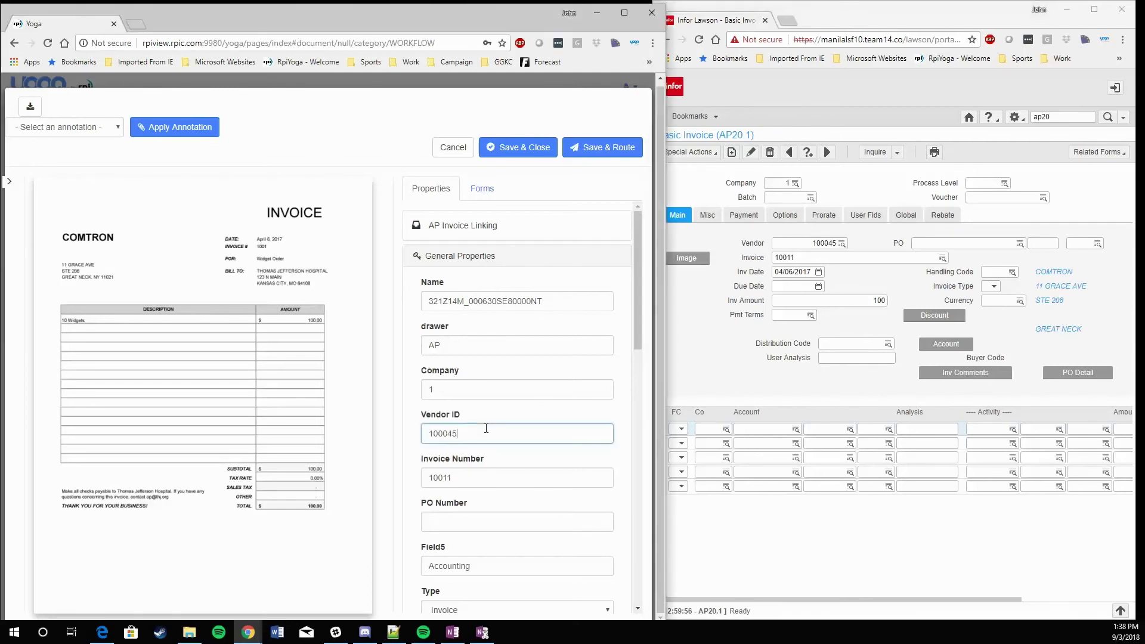
pyautogui.click(485, 477)
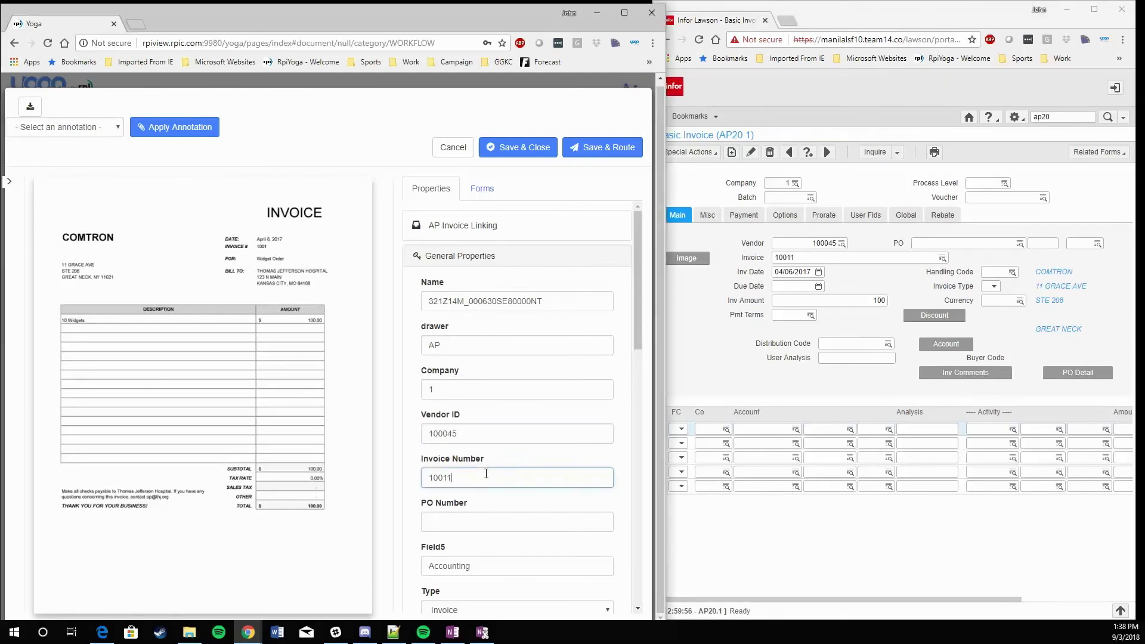
pyautogui.scroll(-4, 486, 477)
pyautogui.click(493, 456)
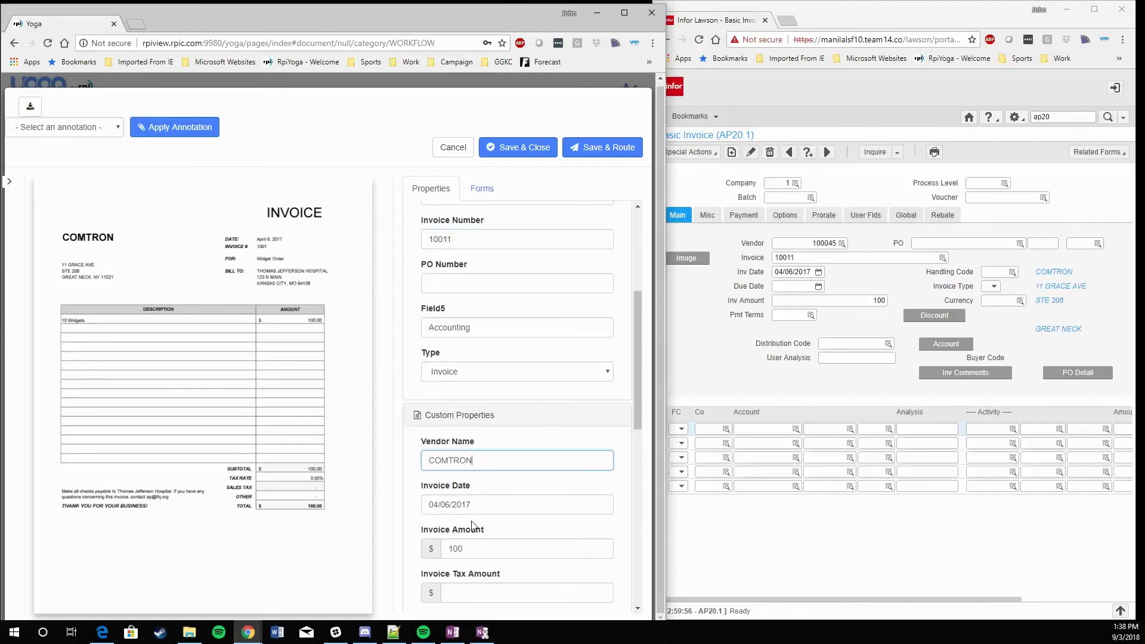
pyautogui.scroll(1, 491, 403)
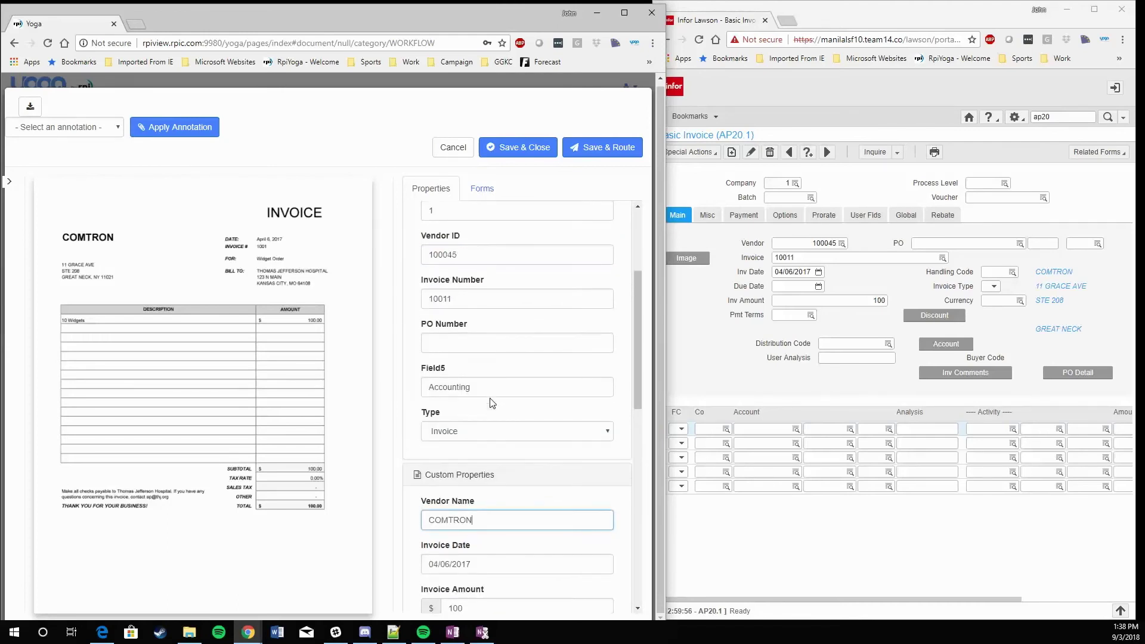
# - Save and route the invoice to AP Invoice Review, and expand the custom properties of the linked Yoga document
pyautogui.click(590, 153)
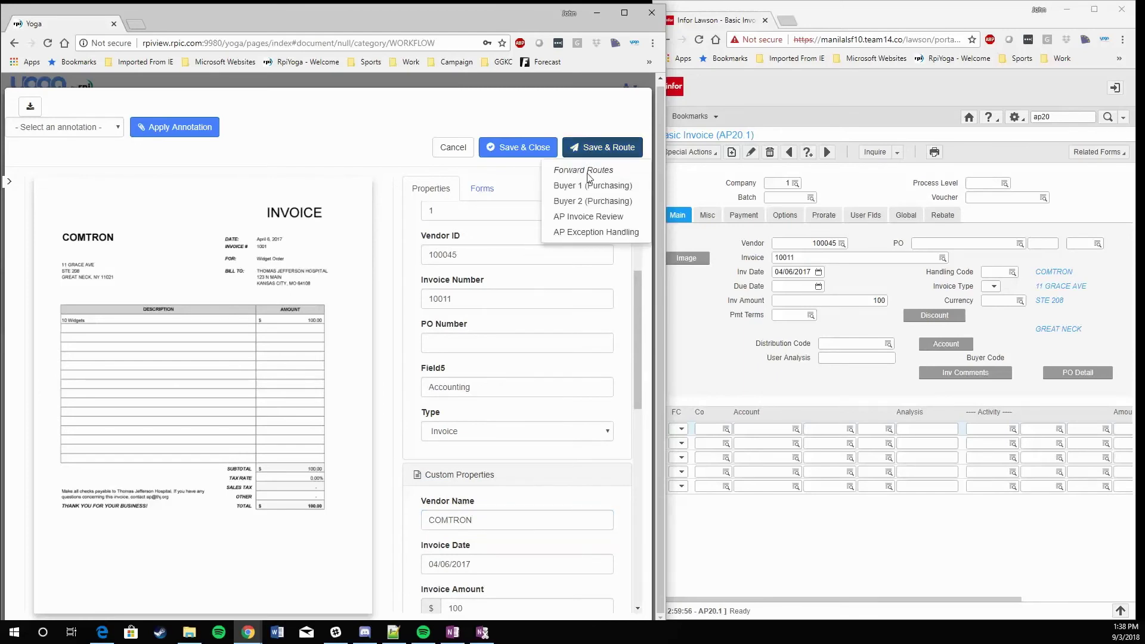
pyautogui.click(586, 217)
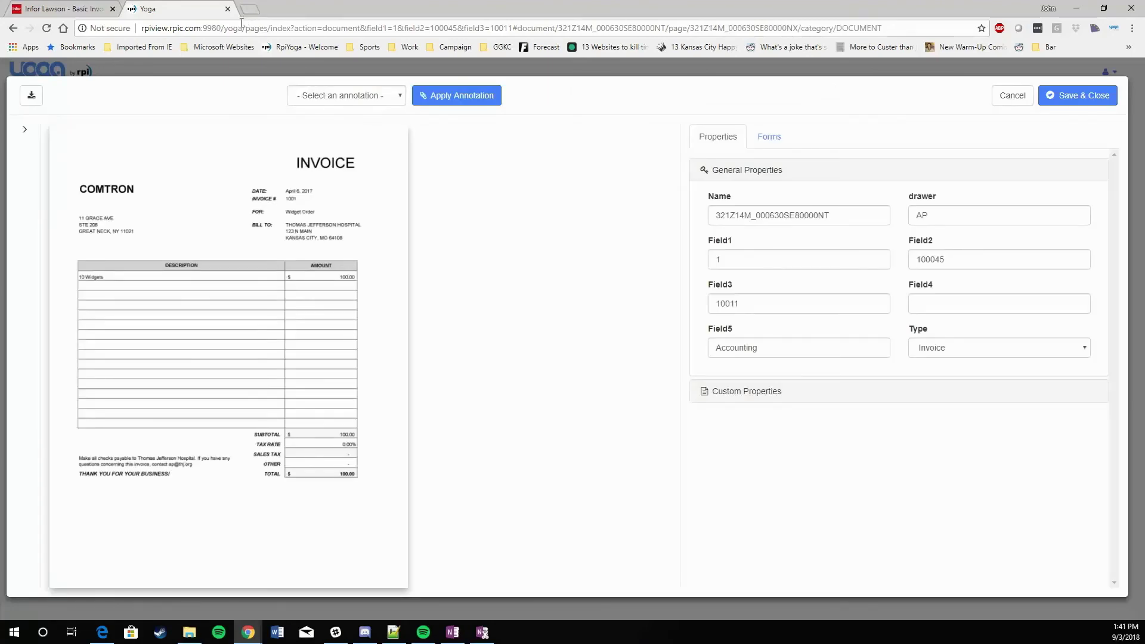
pyautogui.click(742, 390)
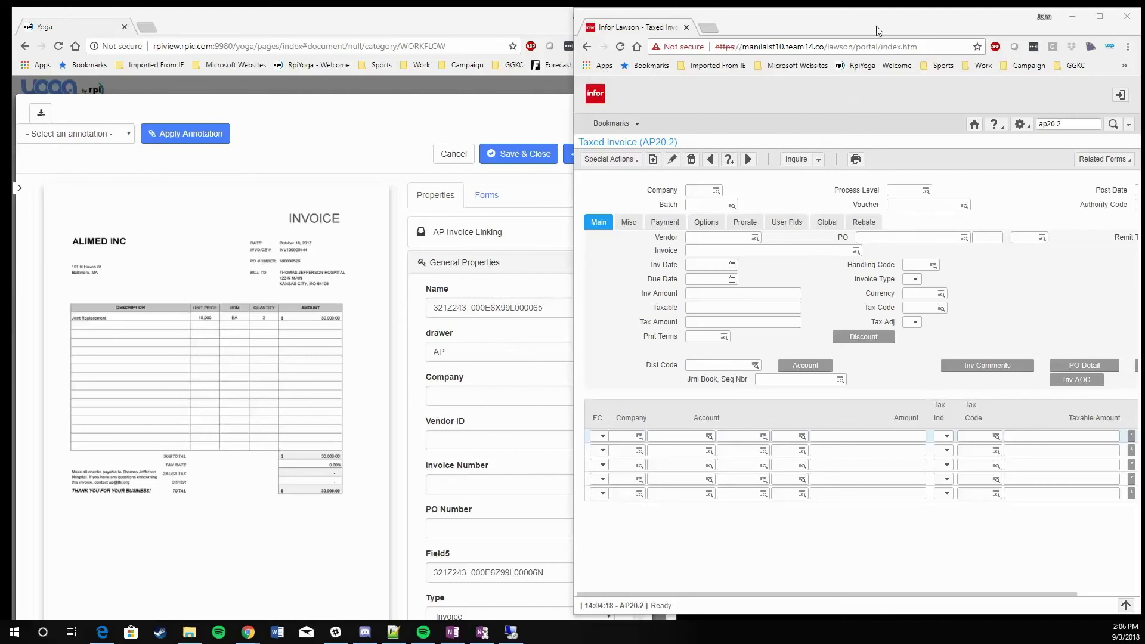
# - Inspect the Company field of Lawson's Taxed Invoice form and locate the ID of its input element in the page code
pyautogui.click(835, 21)
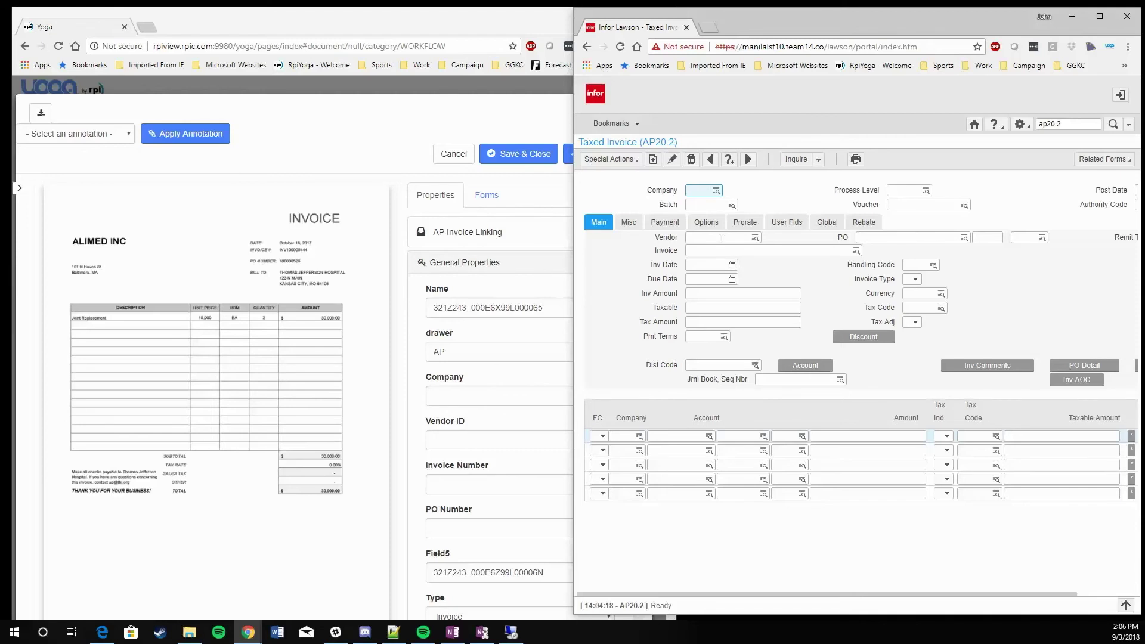
pyautogui.rightClick(734, 191)
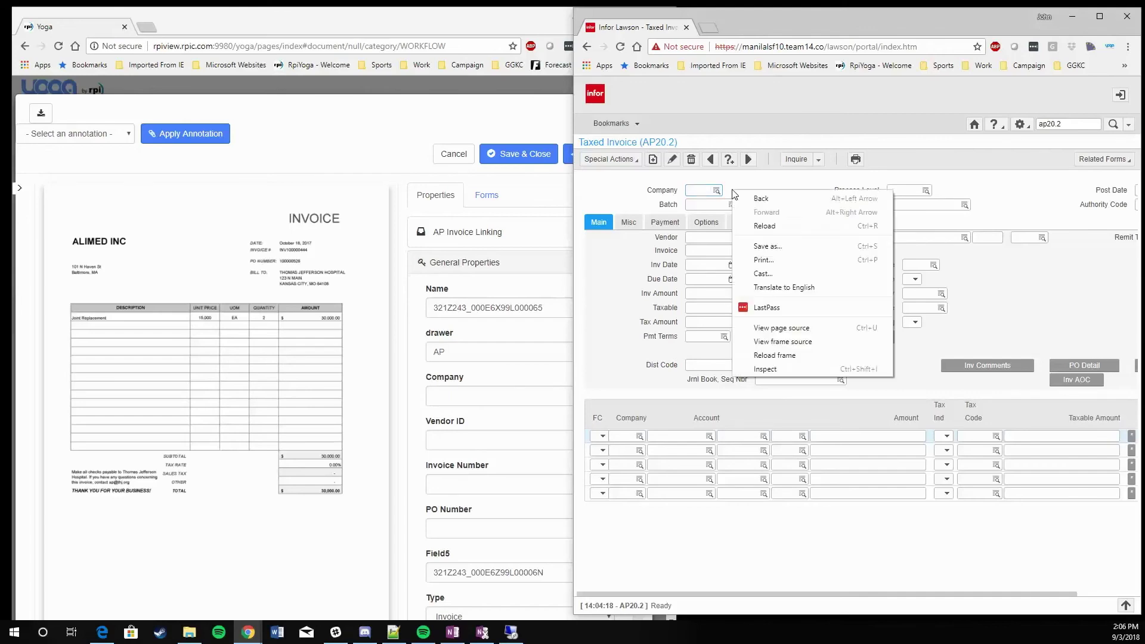
pyautogui.click(765, 368)
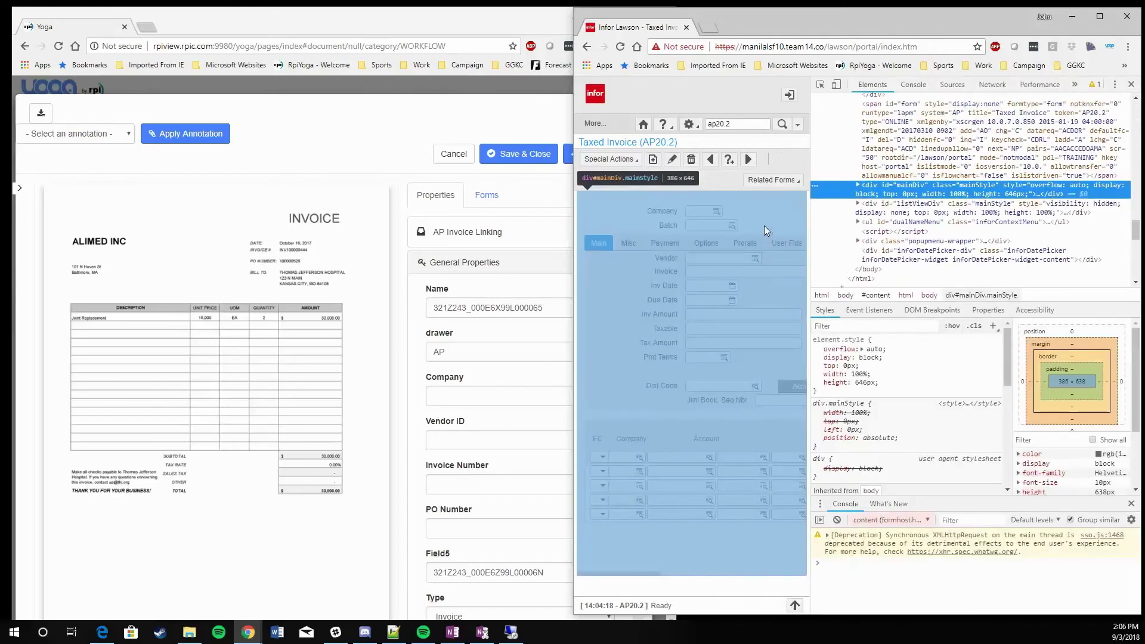
pyautogui.click(858, 185)
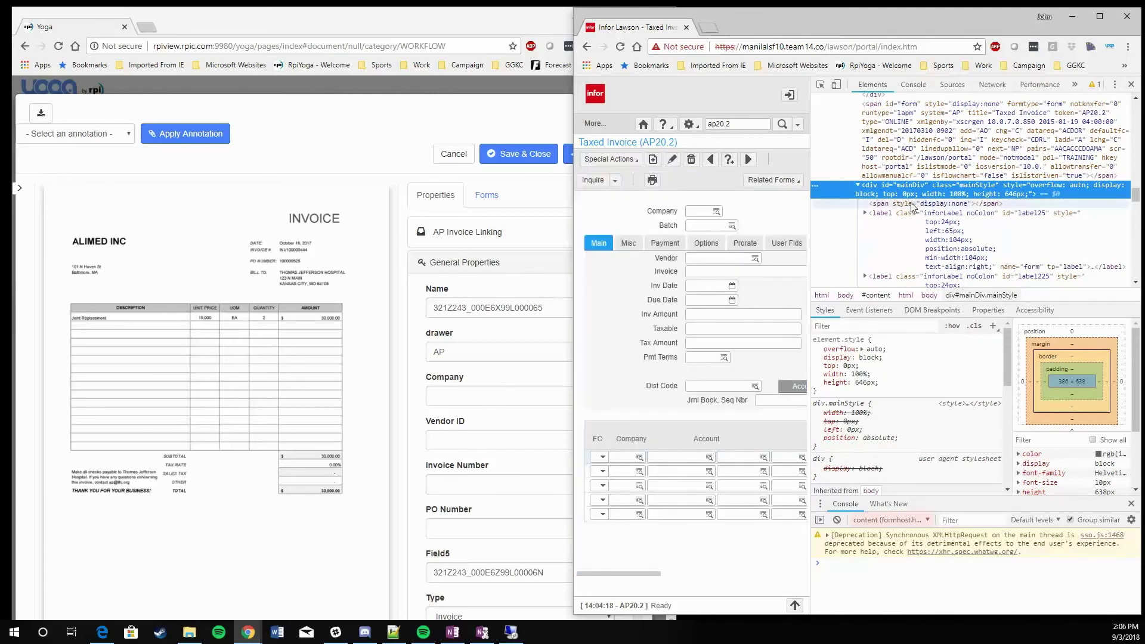
pyautogui.scroll(-8, 901, 275)
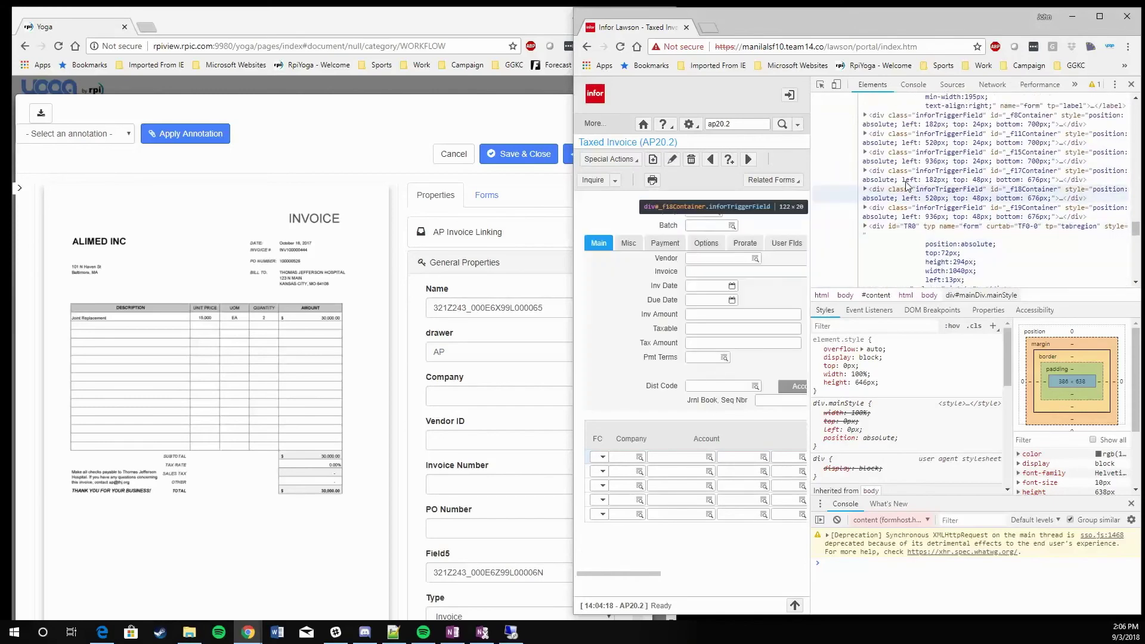
pyautogui.click(862, 118)
pyautogui.click(863, 116)
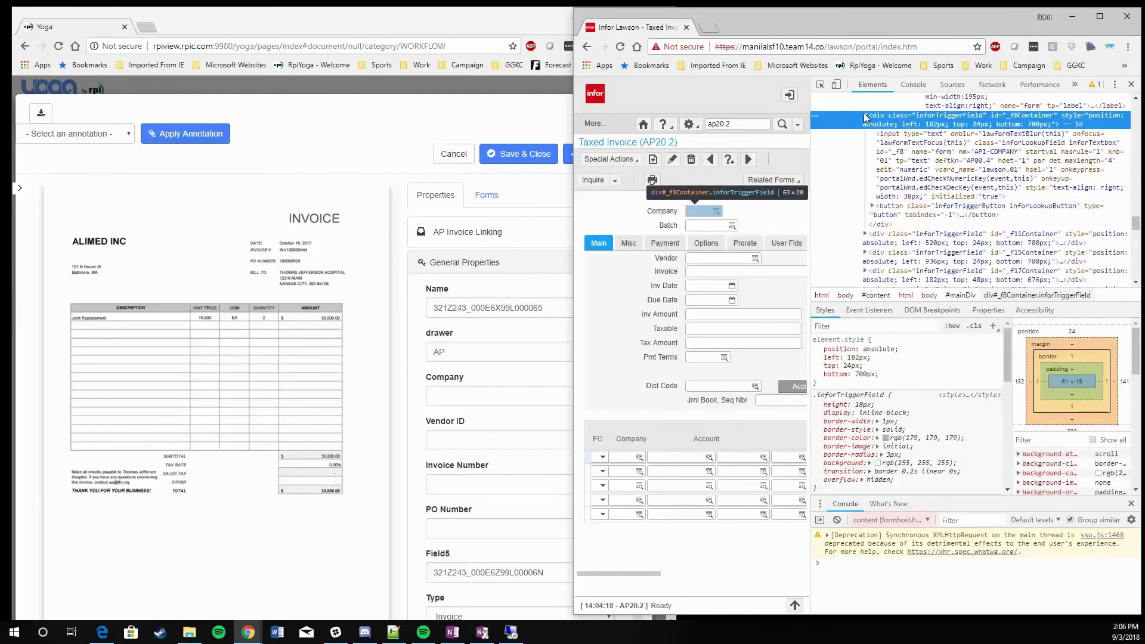
pyautogui.click(936, 146)
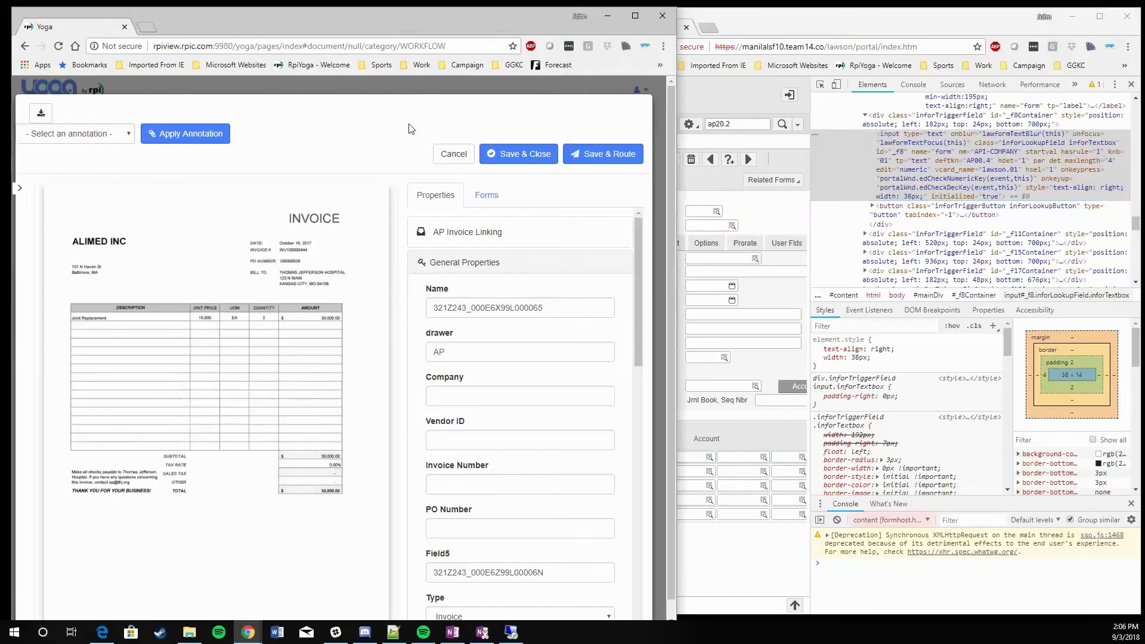
# - Inspect the Company field in the Yoga document's general properties to find its element ID
pyautogui.click(410, 125)
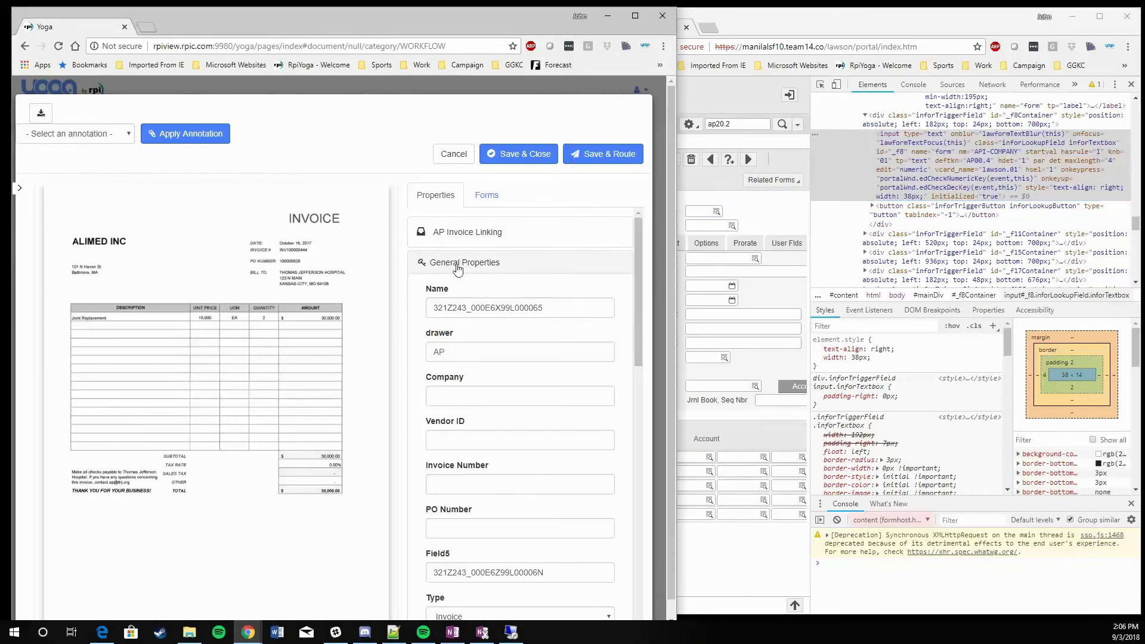
pyautogui.click(468, 392)
pyautogui.rightClick(469, 393)
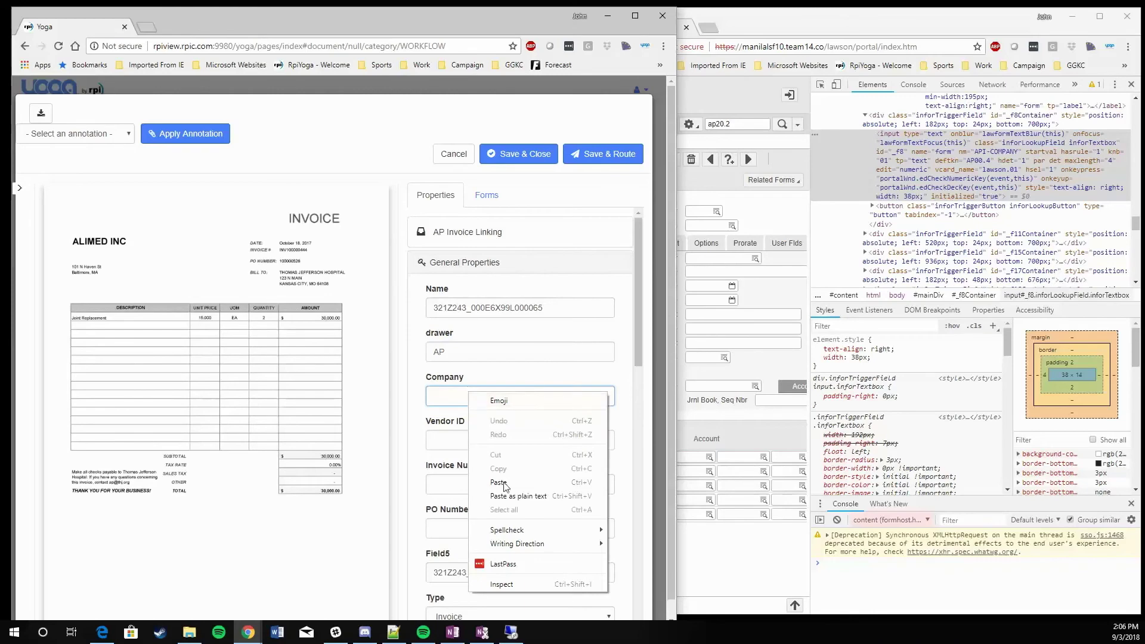
pyautogui.click(524, 587)
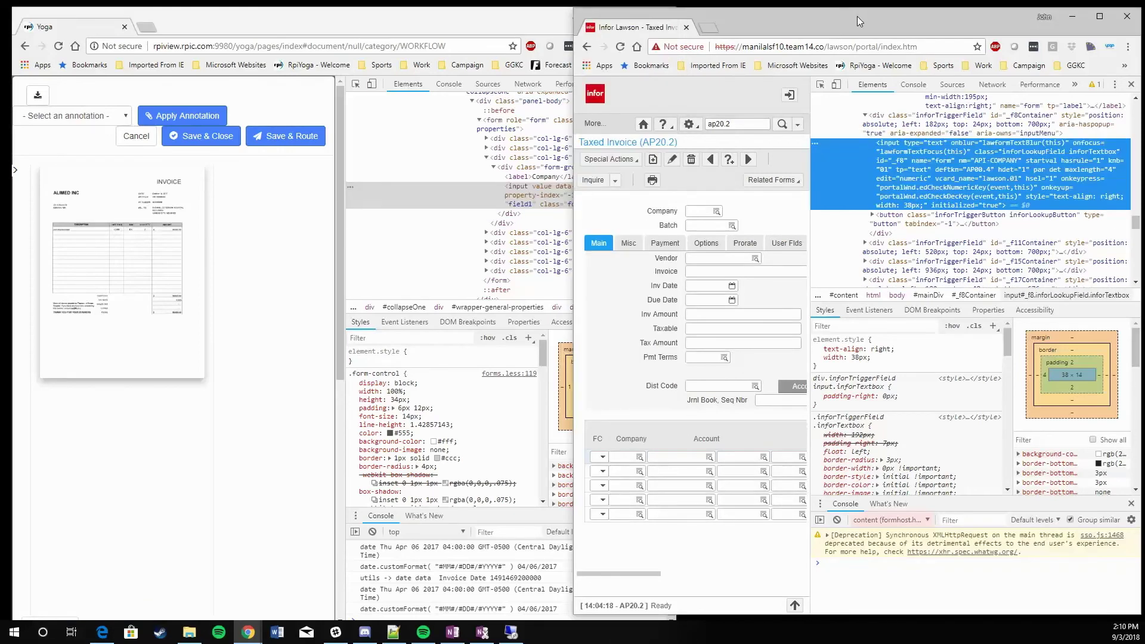
# - Open Yoga Link for the Lawson form, name the configuration AP202 and save it
pyautogui.click(1110, 46)
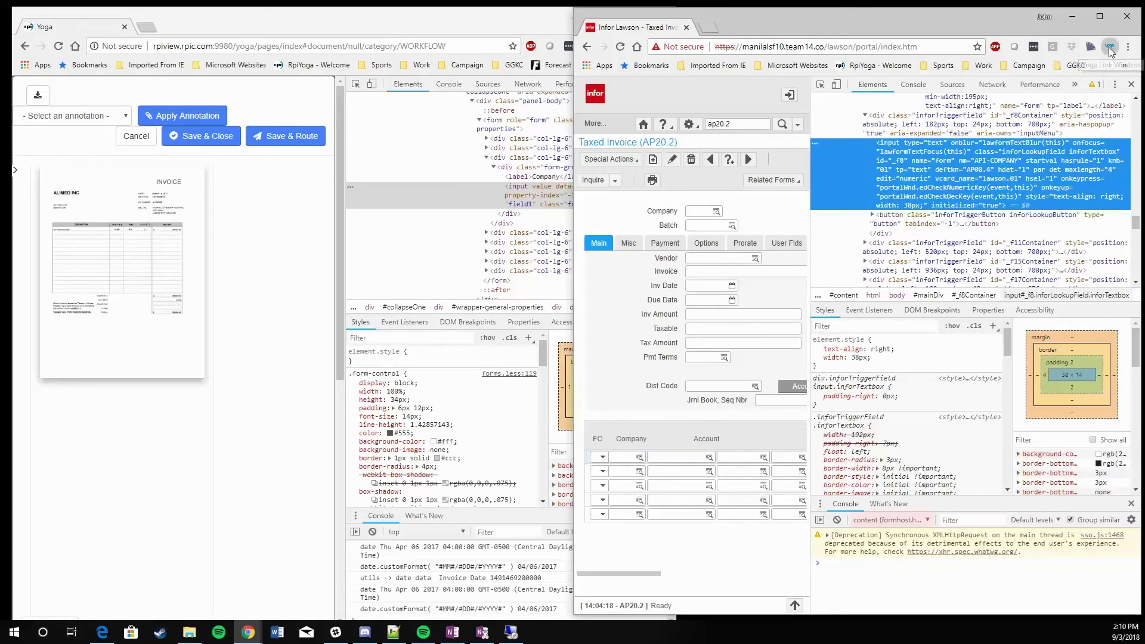
pyautogui.moveTo(1014, 140); pyautogui.dragTo(903, 140)
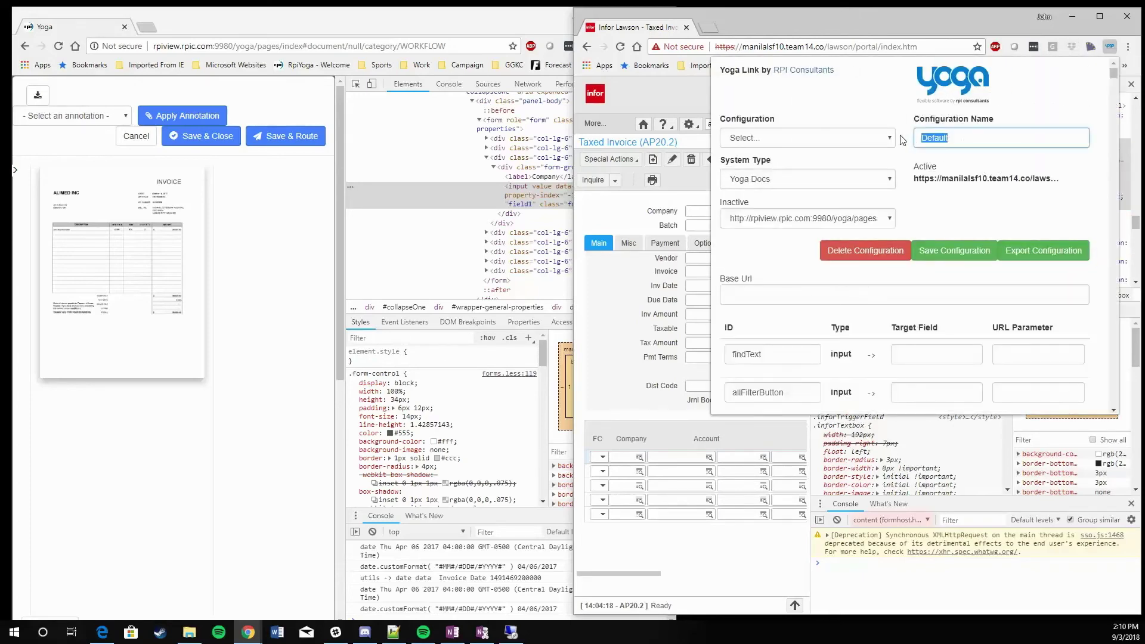
pyautogui.write('AP202')
pyautogui.click(954, 250)
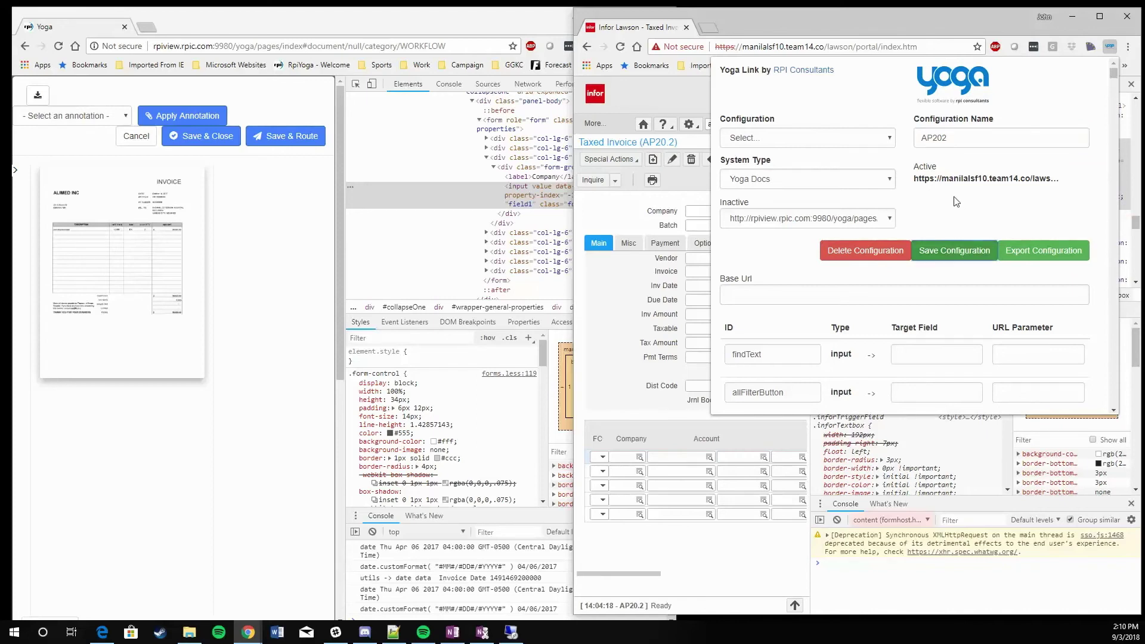
# - Map the _f8 input to the target field field1 and reopen the Yoga Link configuration to check the mapping
pyautogui.scroll(-4, 957, 201)
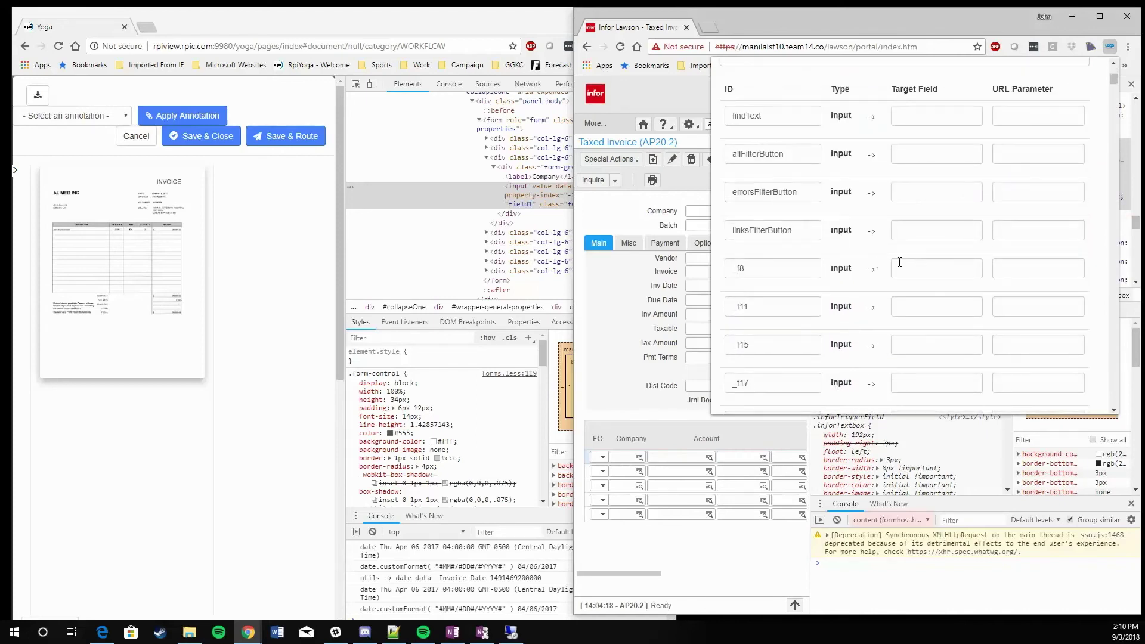
pyautogui.click(781, 268)
pyautogui.click(932, 269)
pyautogui.write('1')
pyautogui.scroll(4, 936, 266)
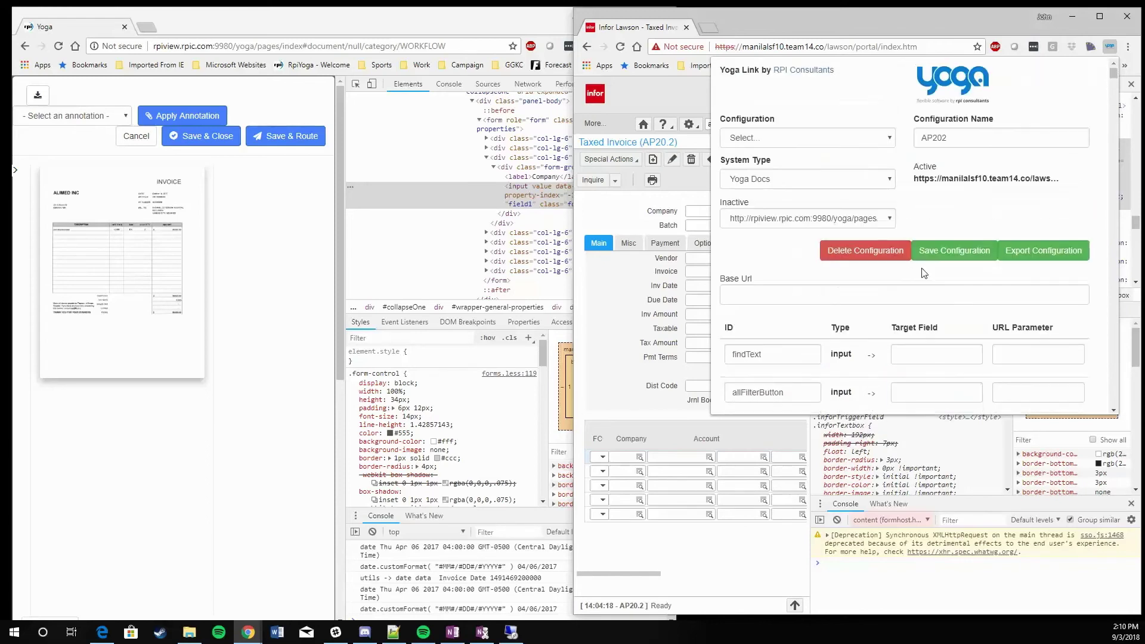
pyautogui.click(1111, 49)
pyautogui.click(1111, 48)
pyautogui.scroll(-4, 980, 211)
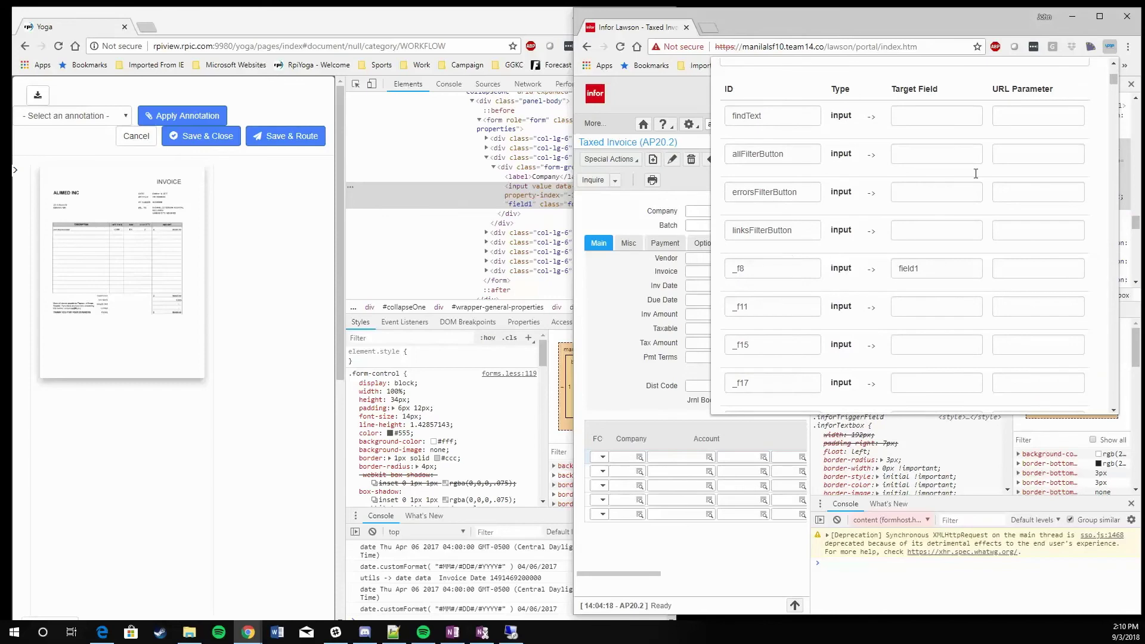
pyautogui.scroll(4, 974, 171)
pyautogui.click(1113, 41)
# - Close the developer tools in both the Lawson and the Yoga browser windows
pyautogui.click(1132, 85)
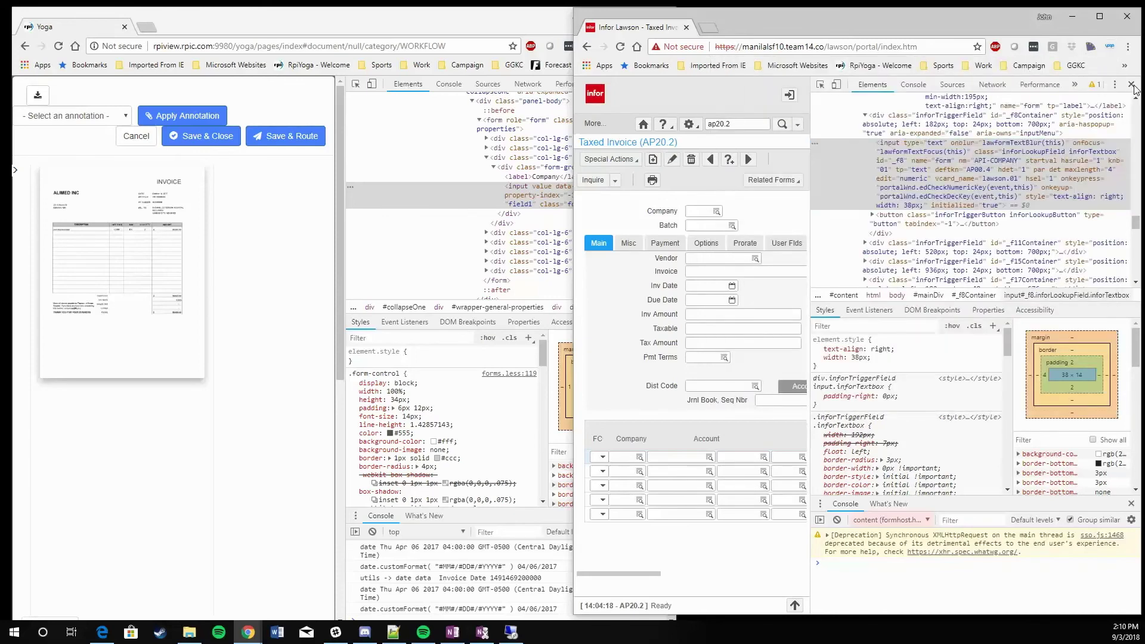
pyautogui.click(499, 24)
pyautogui.click(677, 85)
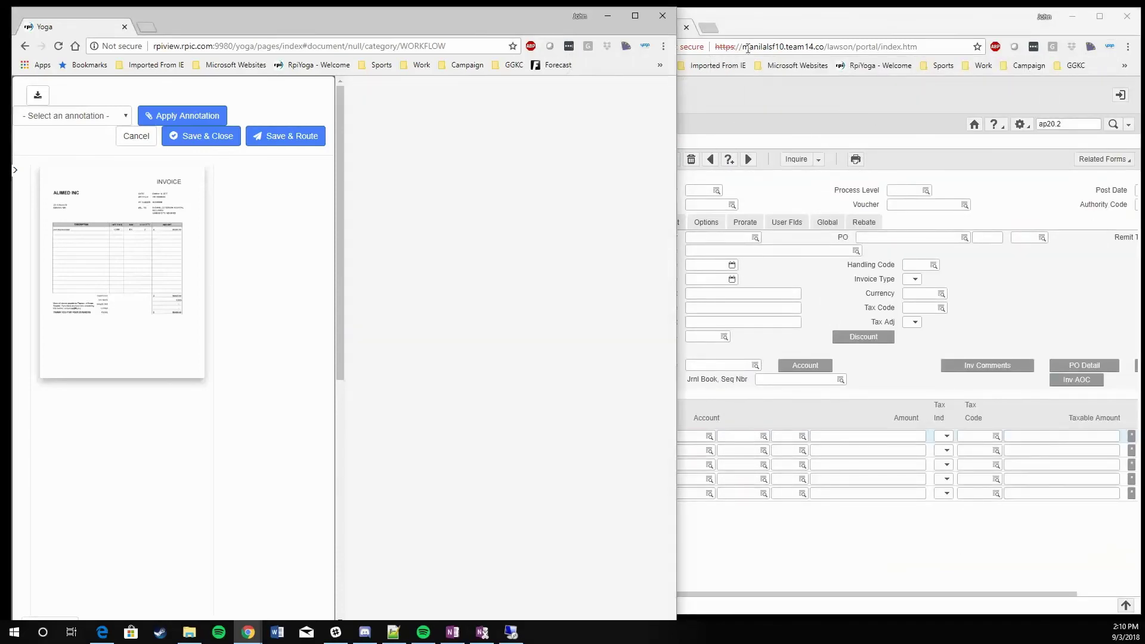
# - Enter 1 as the Company on the Taxed Invoice form and transfer it to the Yoga document's Company field
pyautogui.click(701, 190)
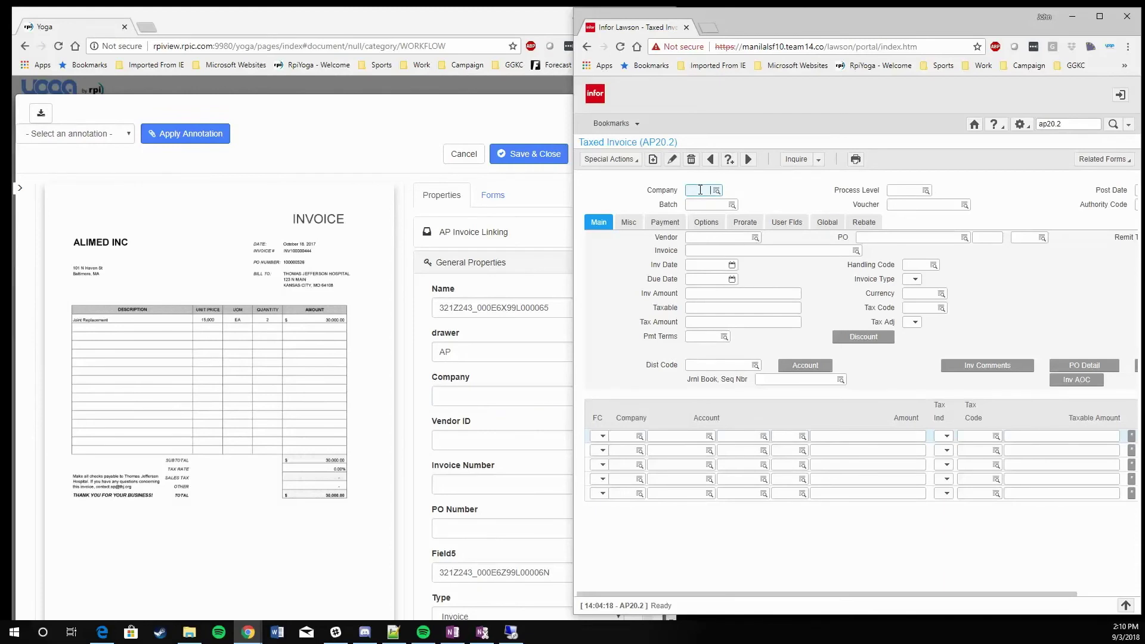
pyautogui.click(760, 191)
pyautogui.click(508, 392)
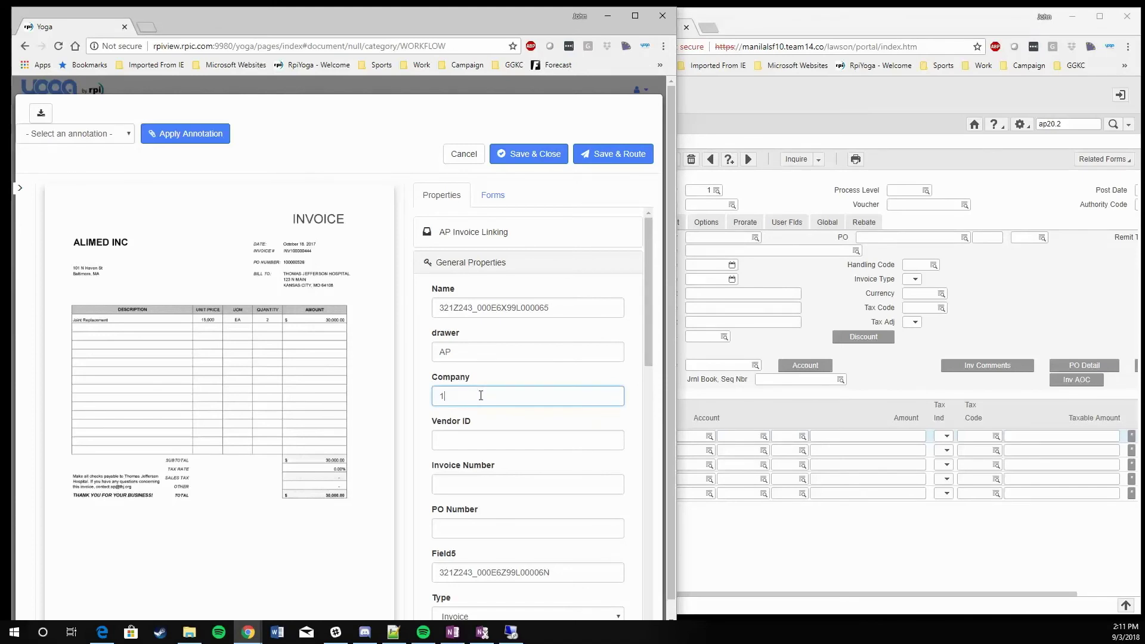
pyautogui.click(831, 23)
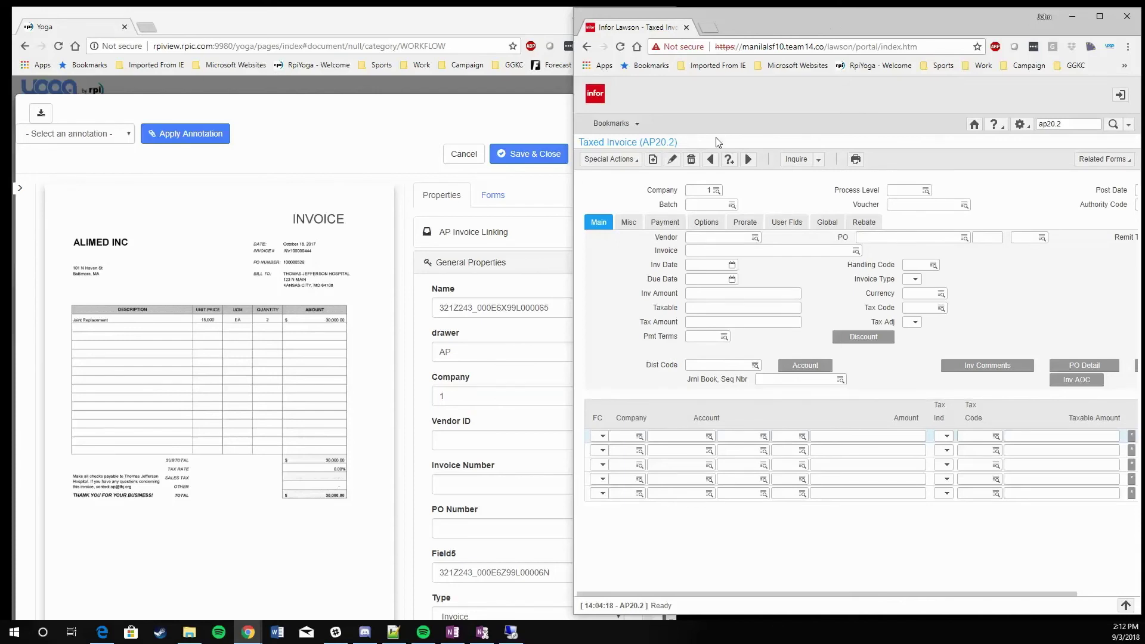
pyautogui.click(1110, 48)
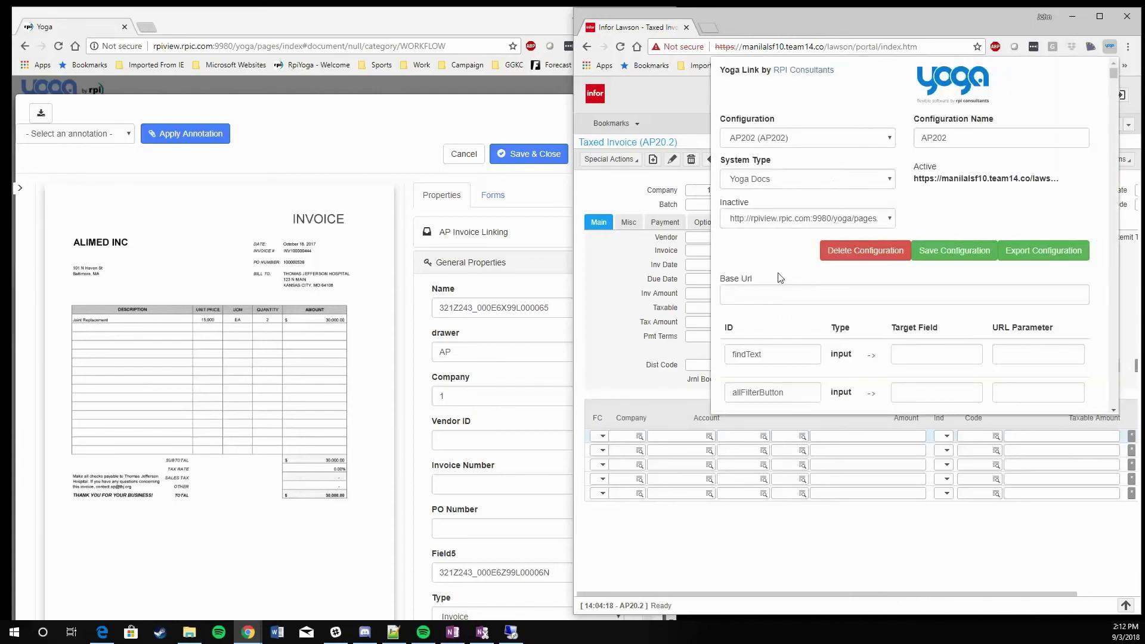
pyautogui.click(775, 306)
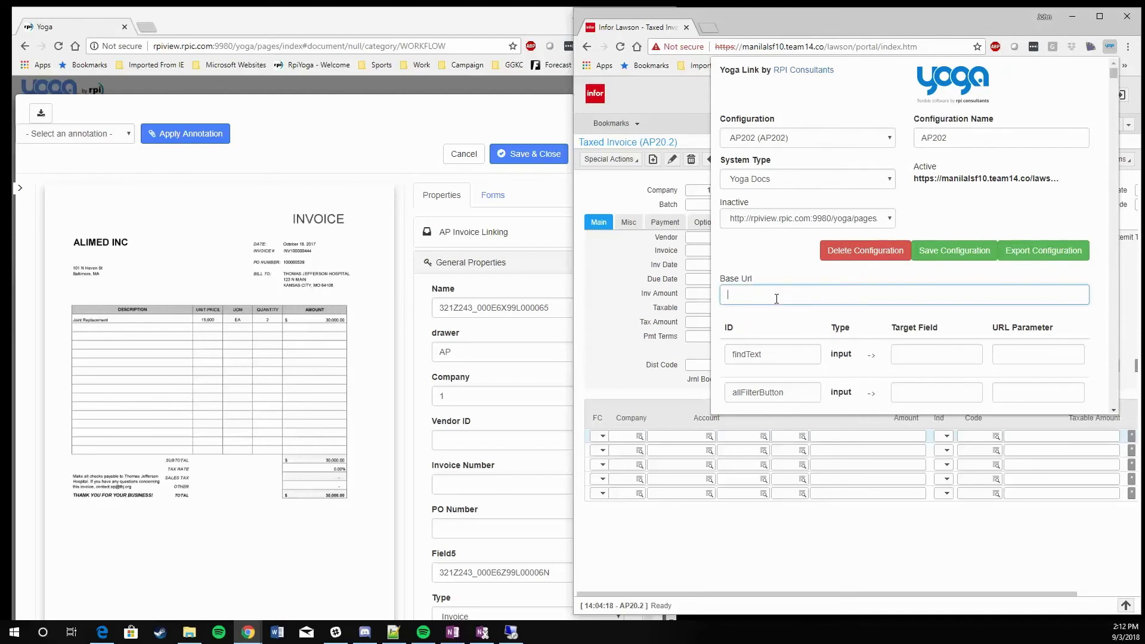
pyautogui.write('http://rpiview.rpic.com:9980/yoga/pages/index?action=document')
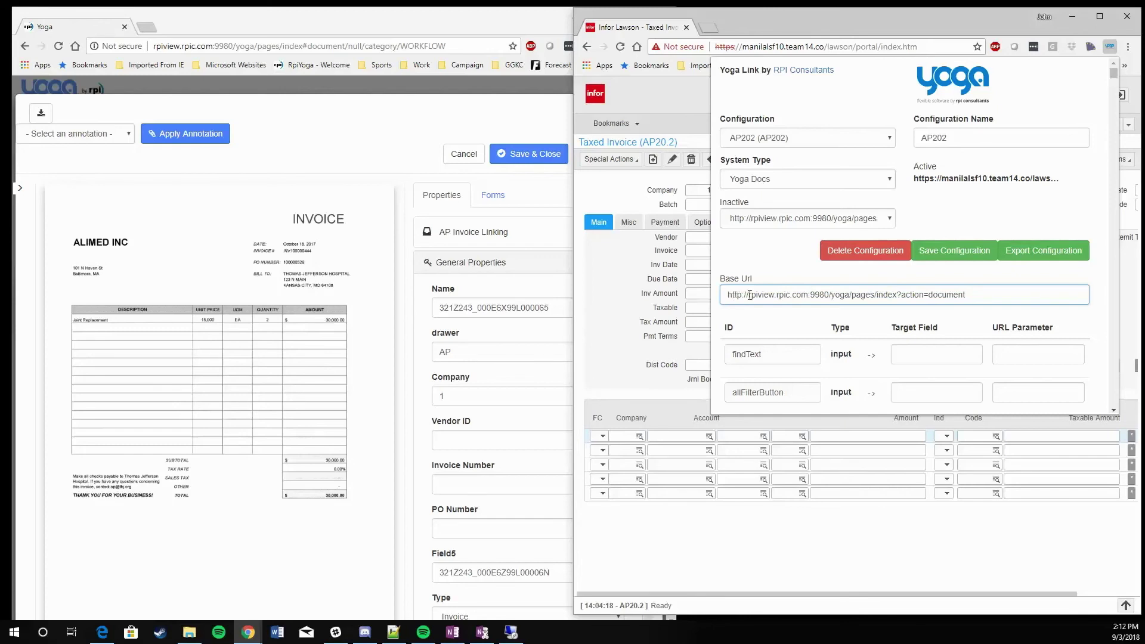
pyautogui.scroll(-4, 1029, 256)
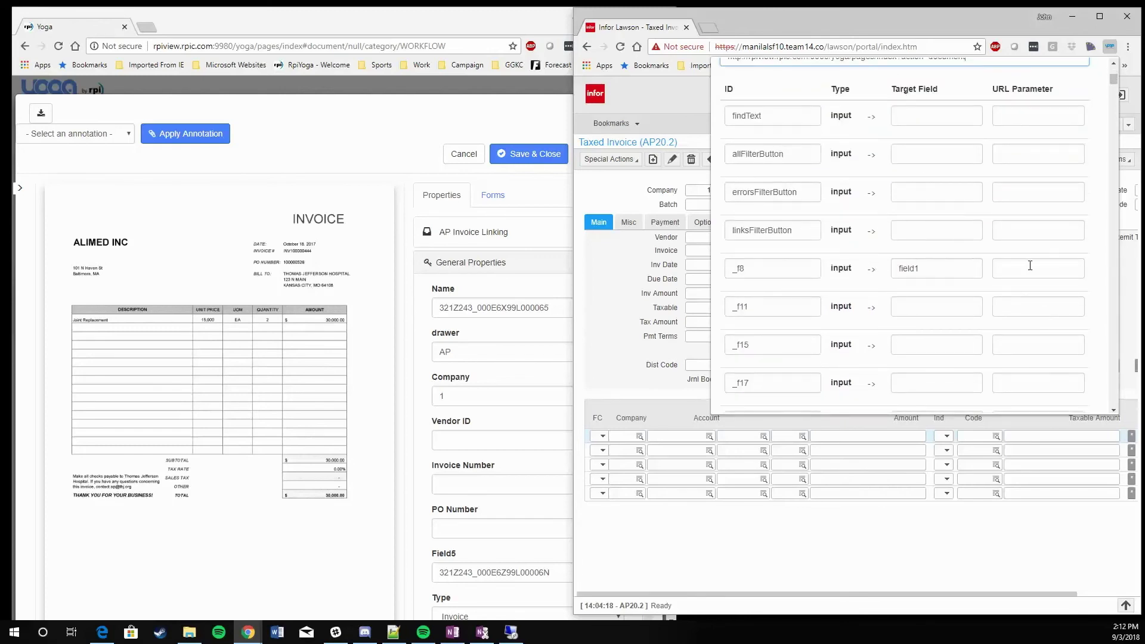
# - Set the URL Parameter of the _f8 input to field1, then save the AP202 configuration and close Yoga Link
pyautogui.click(1032, 265)
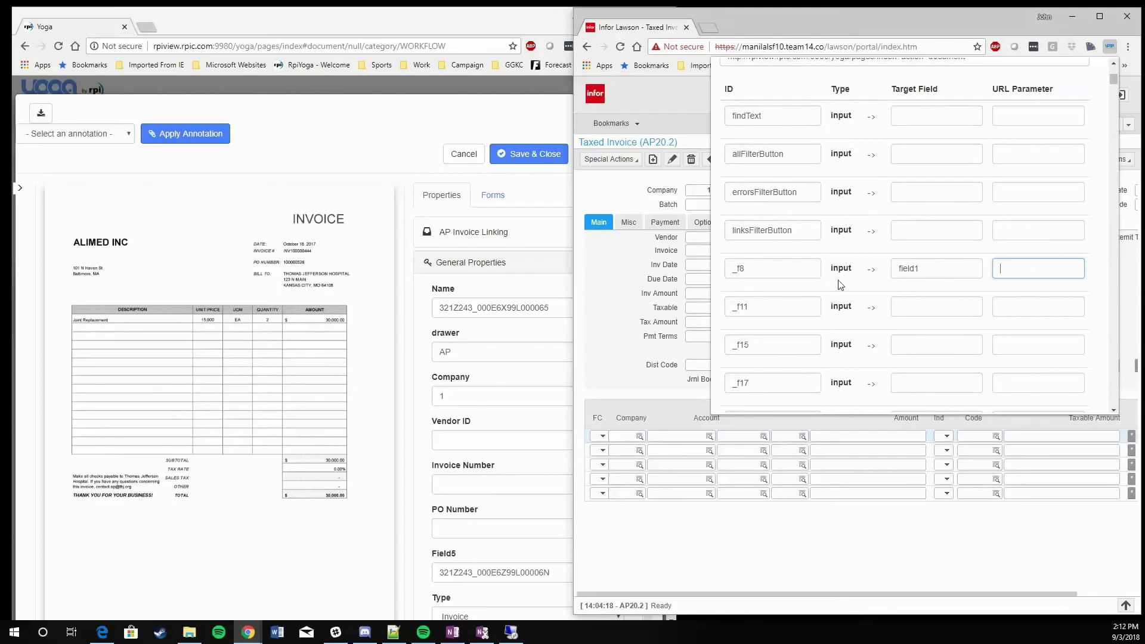
pyautogui.click(799, 273)
pyautogui.click(1018, 265)
pyautogui.write('field1')
pyautogui.scroll(-2, 1014, 266)
pyautogui.scroll(6, 1010, 263)
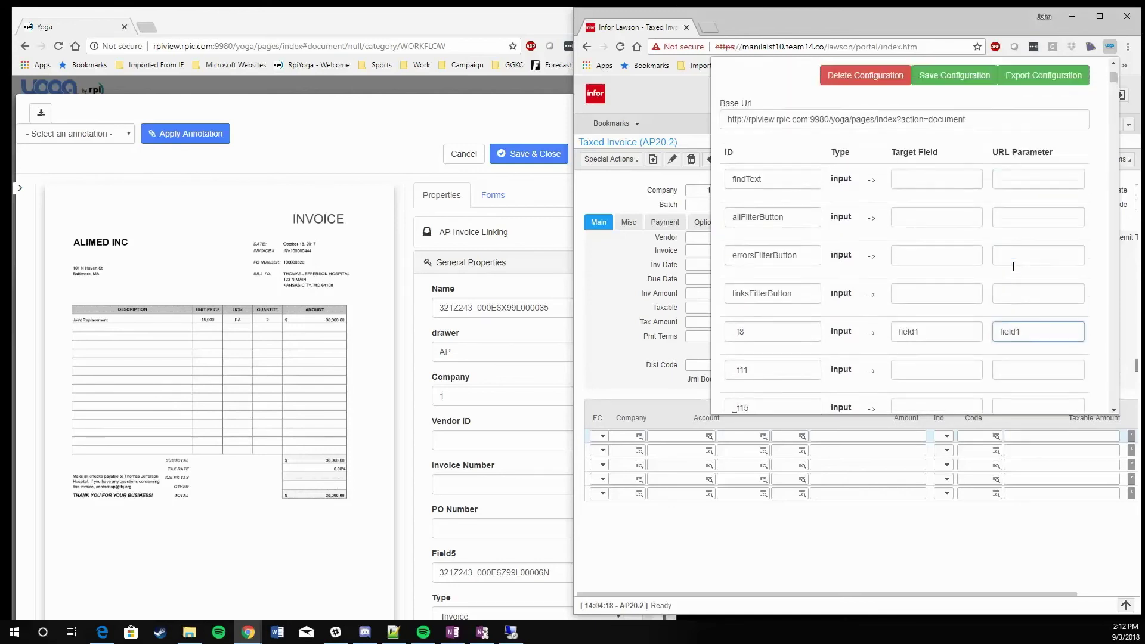
pyautogui.click(961, 251)
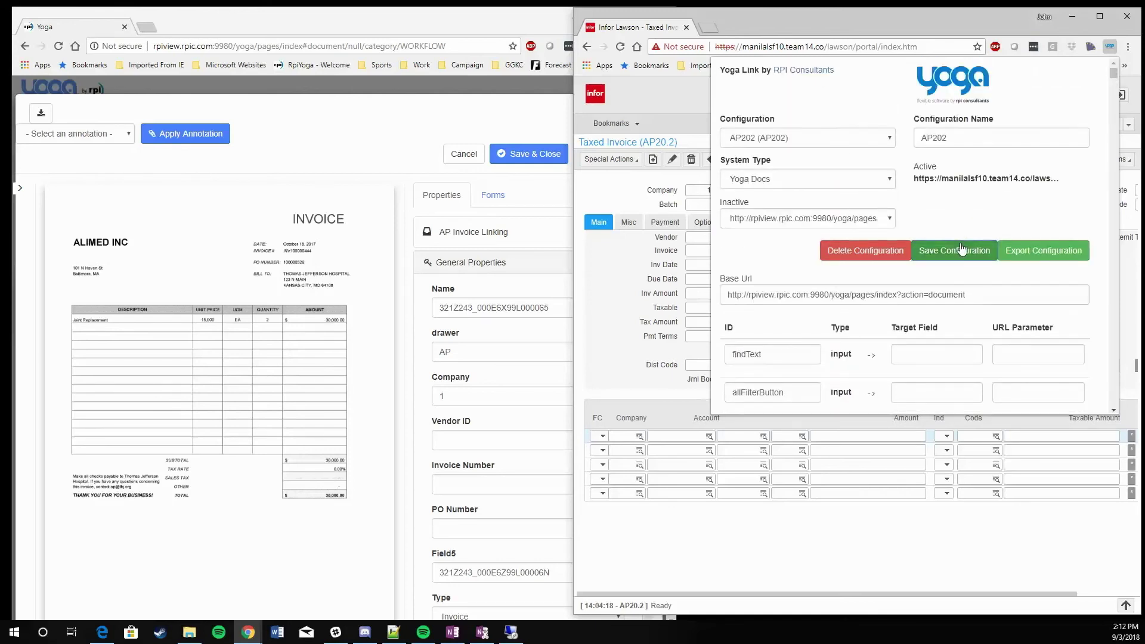
pyautogui.click(1110, 49)
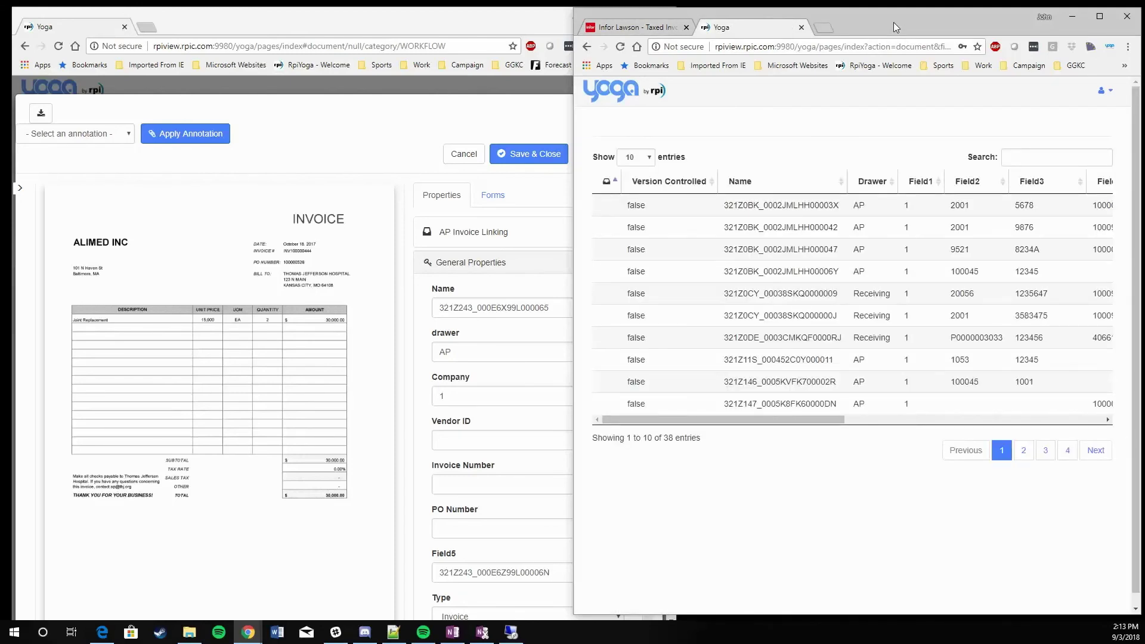
# - Examine the action and field1 parameters in the linked Yoga document list's URL and return to the Taxed Invoice form
pyautogui.moveTo(802, 47); pyautogui.dragTo(919, 46)
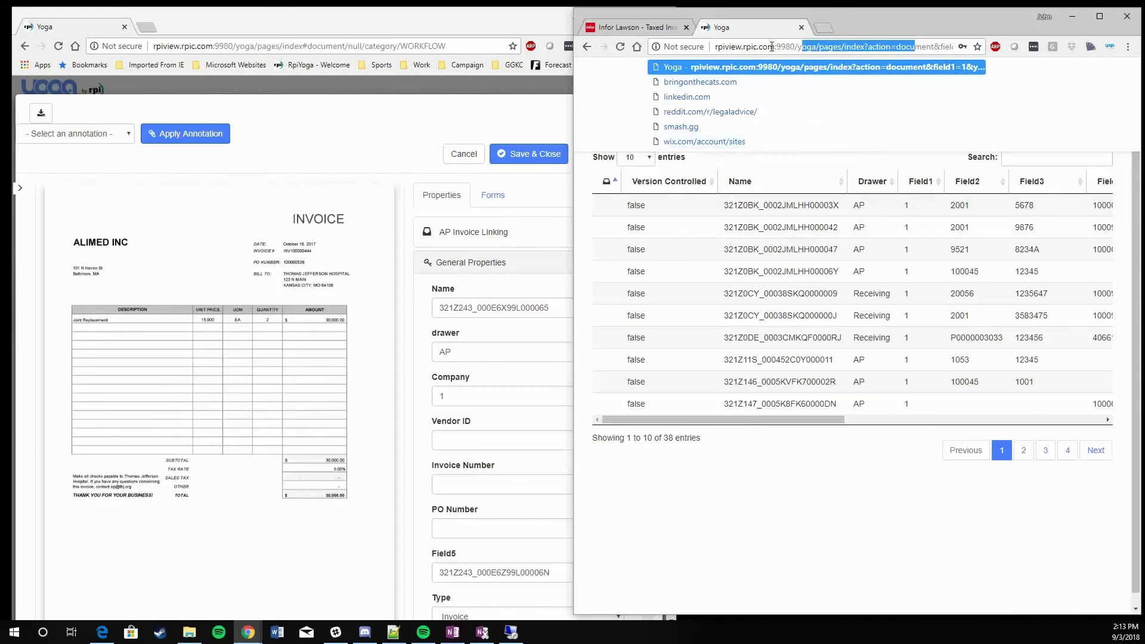
pyautogui.moveTo(760, 46); pyautogui.dragTo(994, 46)
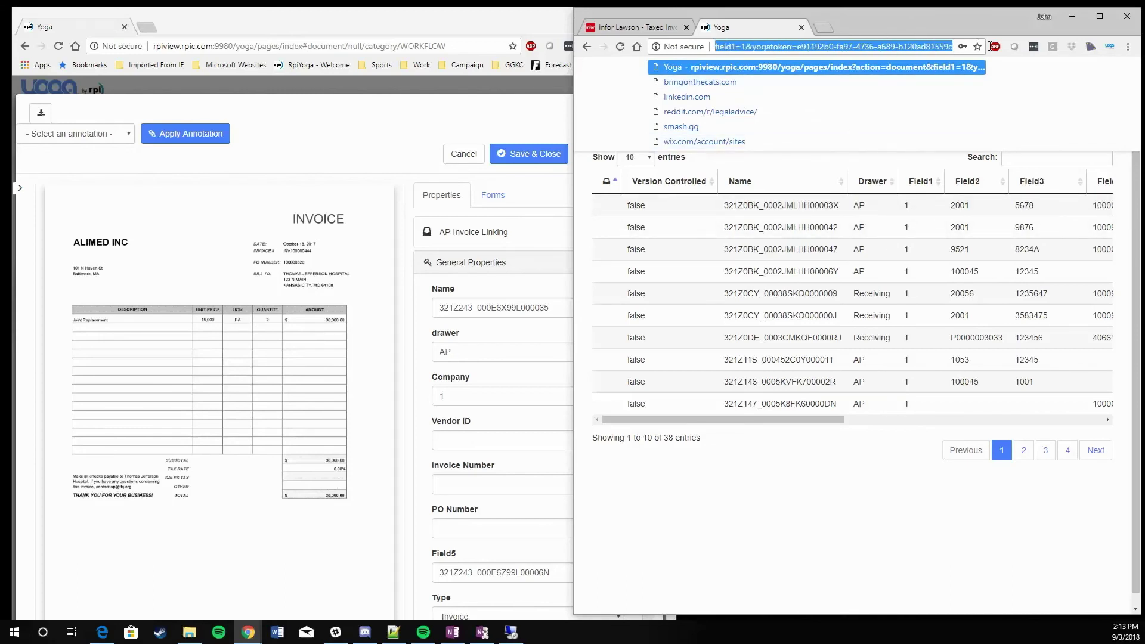
pyautogui.click(825, 52)
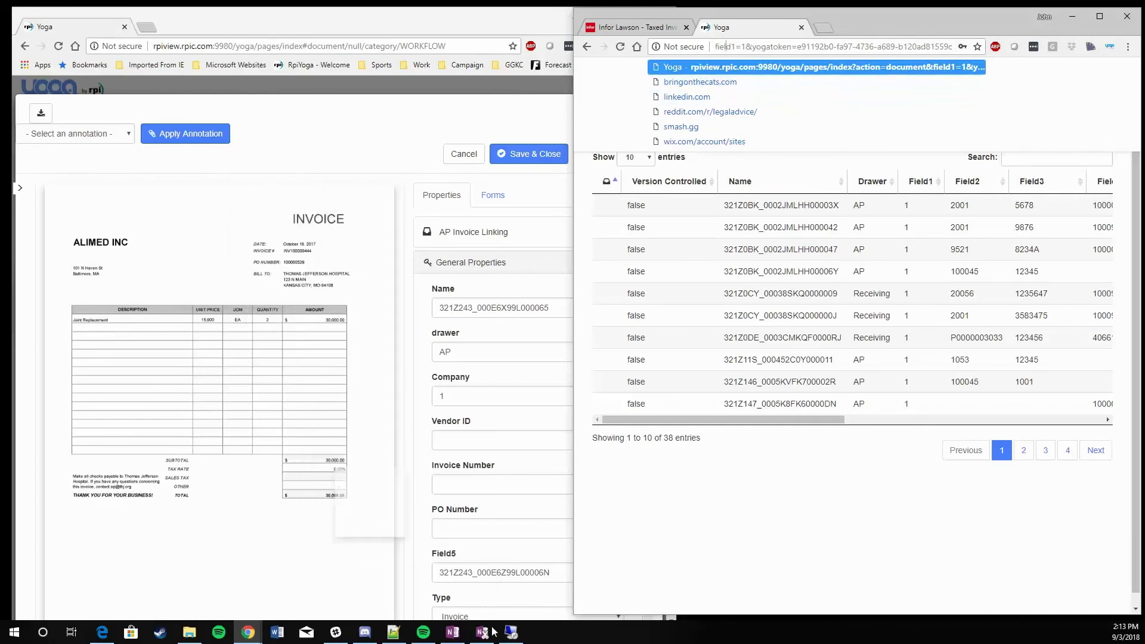
pyautogui.moveTo(535, 609)
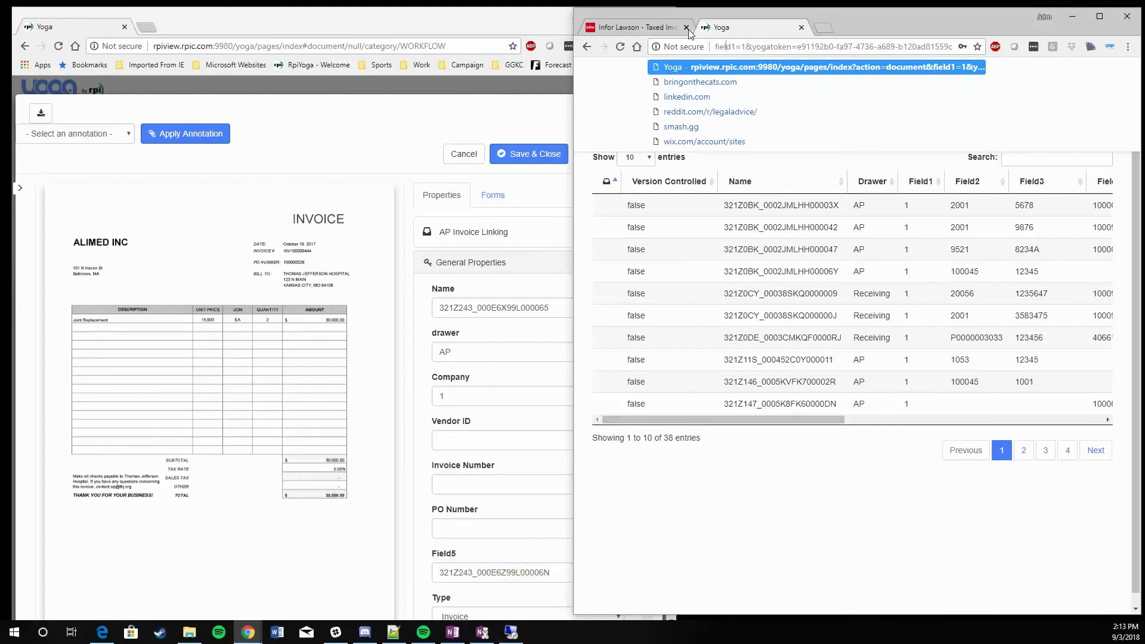
pyautogui.click(635, 27)
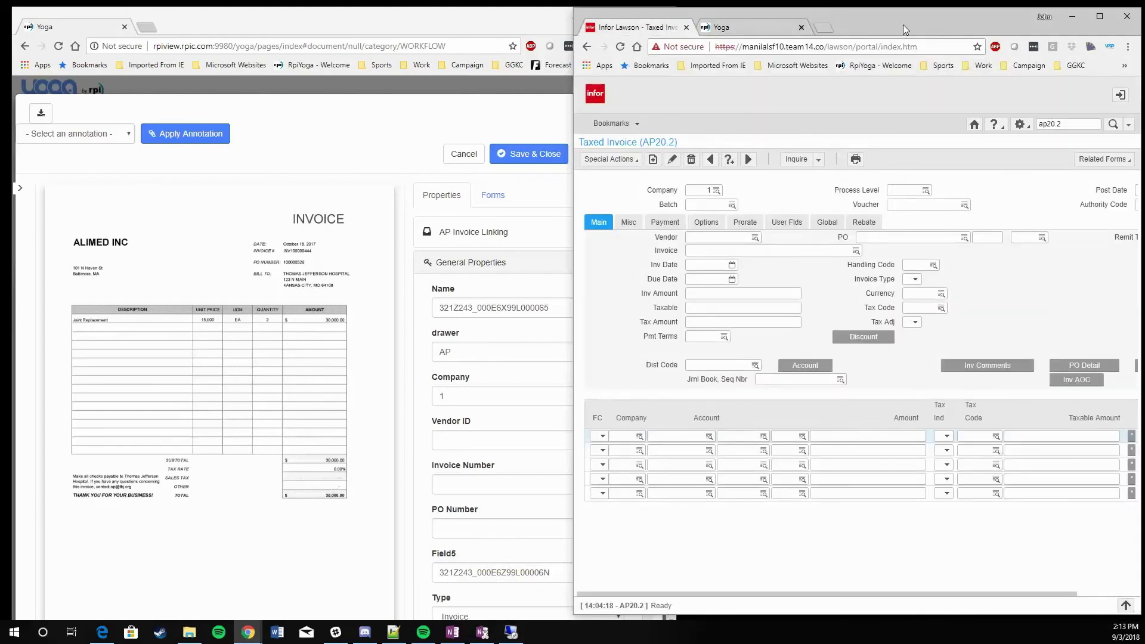